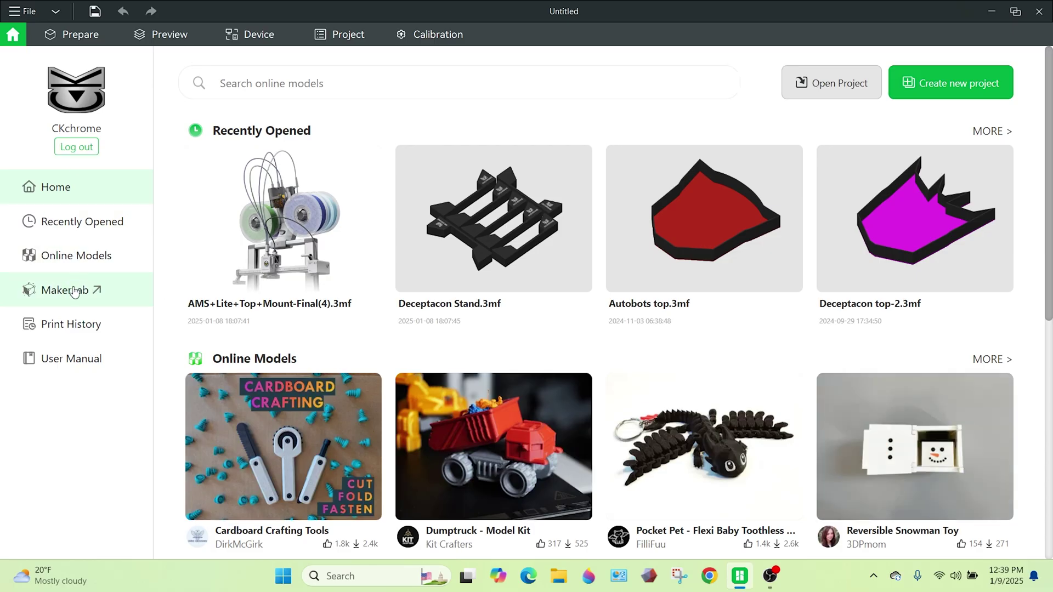
# Start a blank PrintMon Maker draft in MakerLab and enter the prompt 'Robot Bear Cyborg'
pyautogui.click(76, 291)
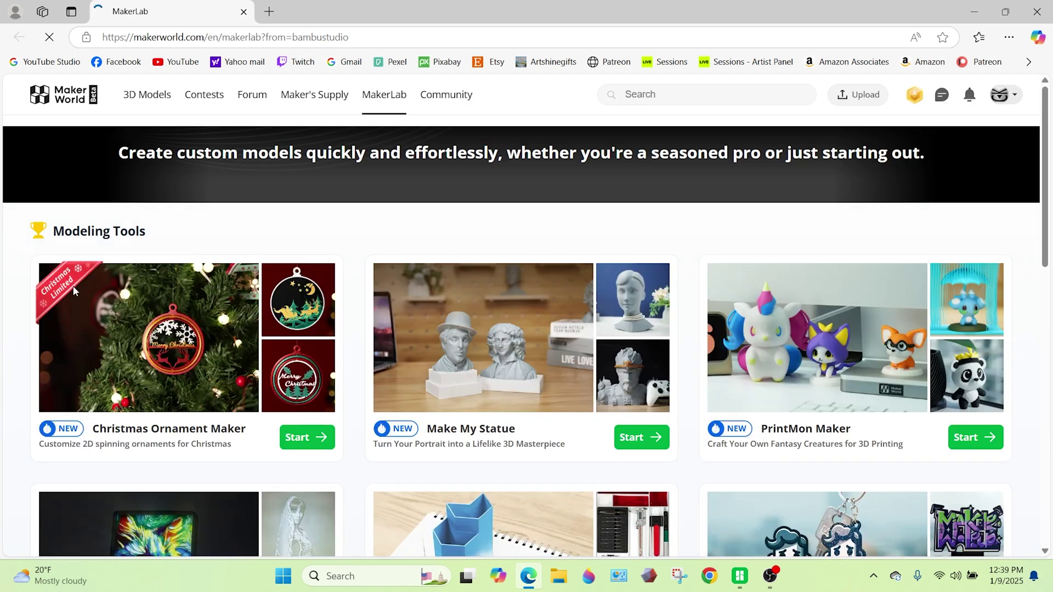
pyautogui.scroll(-6, 823, 285)
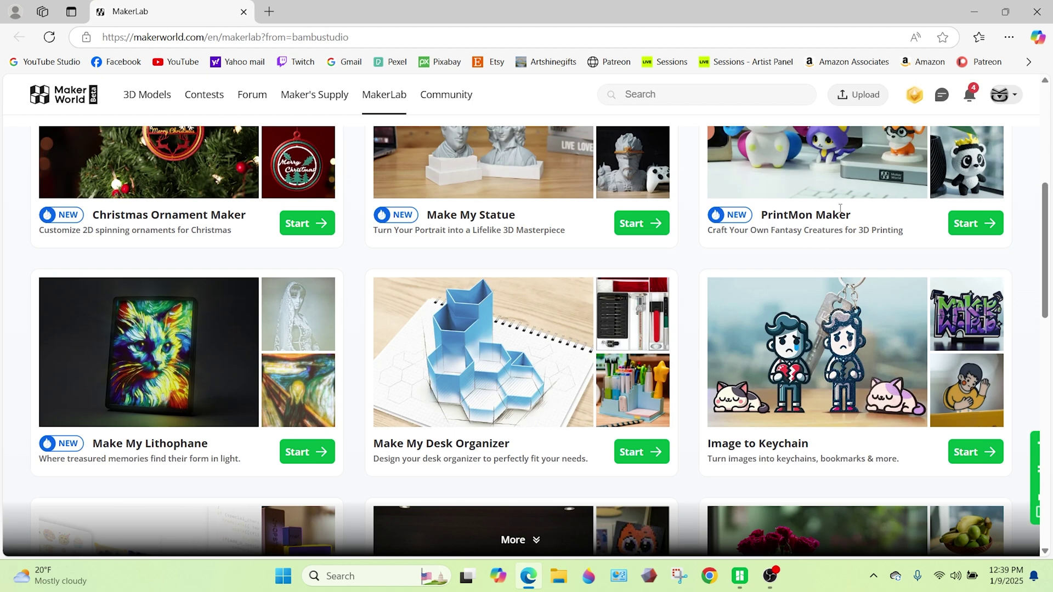
pyautogui.click(970, 225)
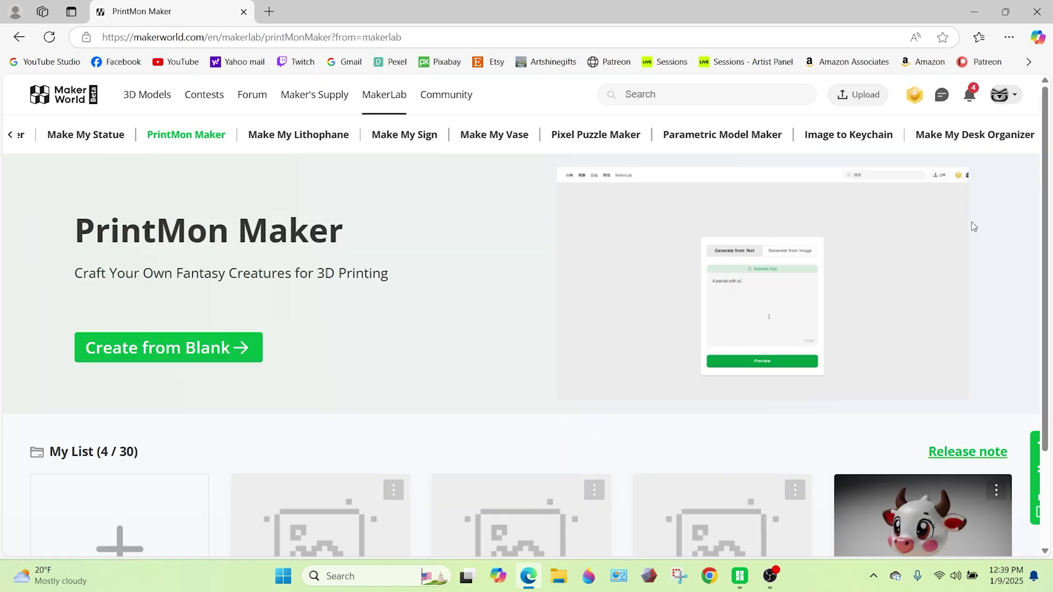
pyautogui.click(135, 344)
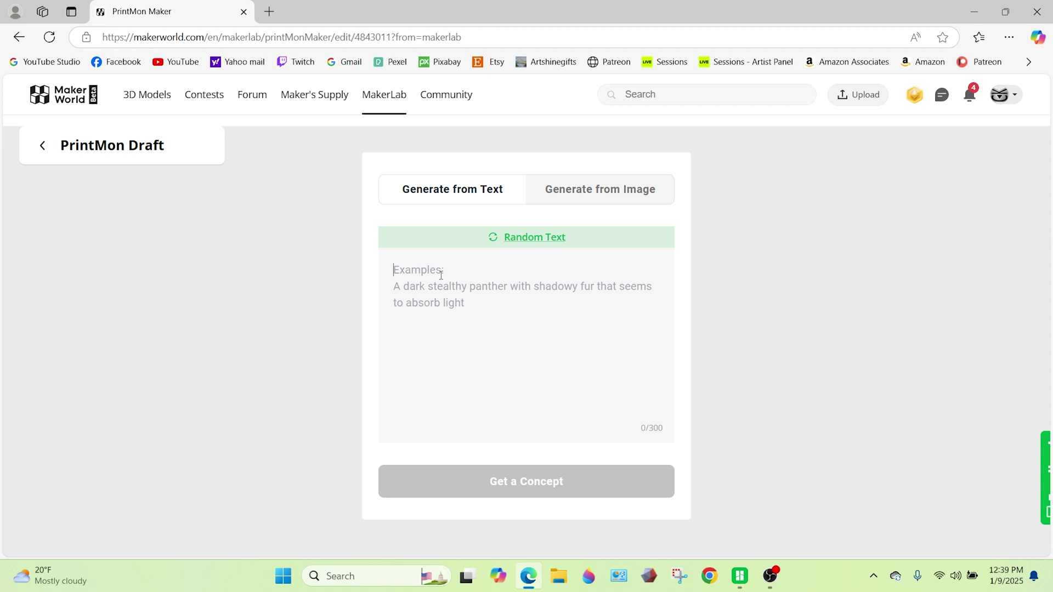
pyautogui.write('Robo')
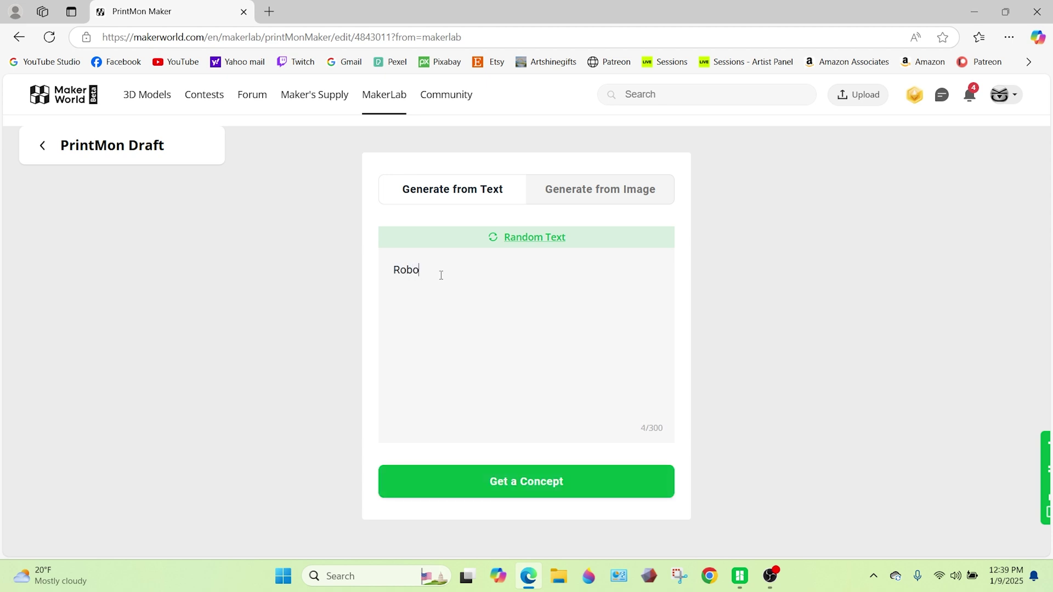
pyautogui.write('t Bear Cyborg AI')
# Generate two concept images from the Robot Bear Cyborg prompt
pyautogui.click(504, 481)
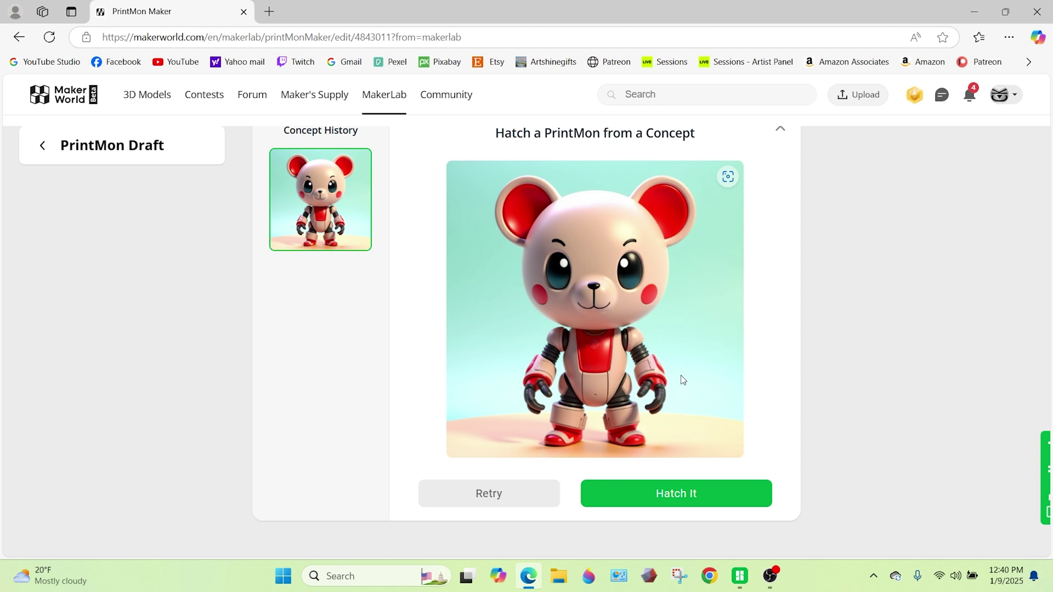
pyautogui.click(503, 493)
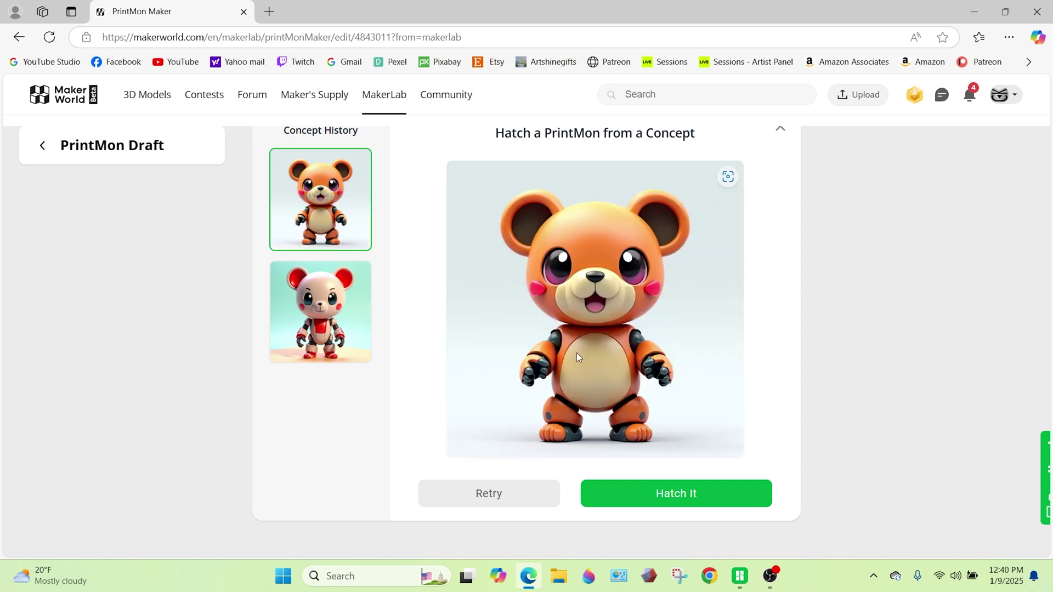
# Retry the concept twice more, then hatch the orange armoured robot bear into a 3D model
pyautogui.click(488, 497)
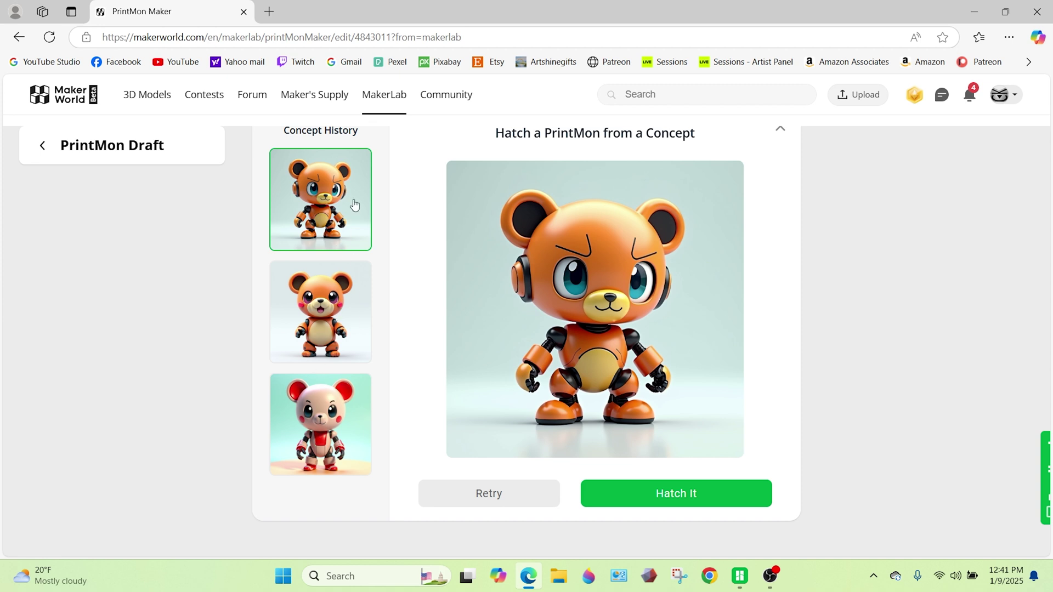
pyautogui.click(519, 495)
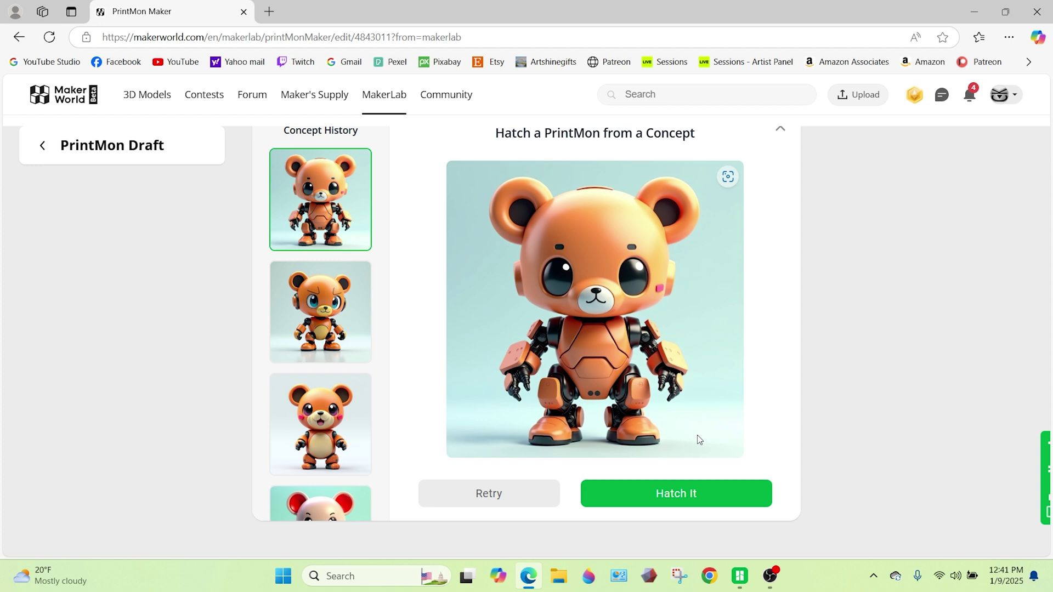
pyautogui.click(669, 494)
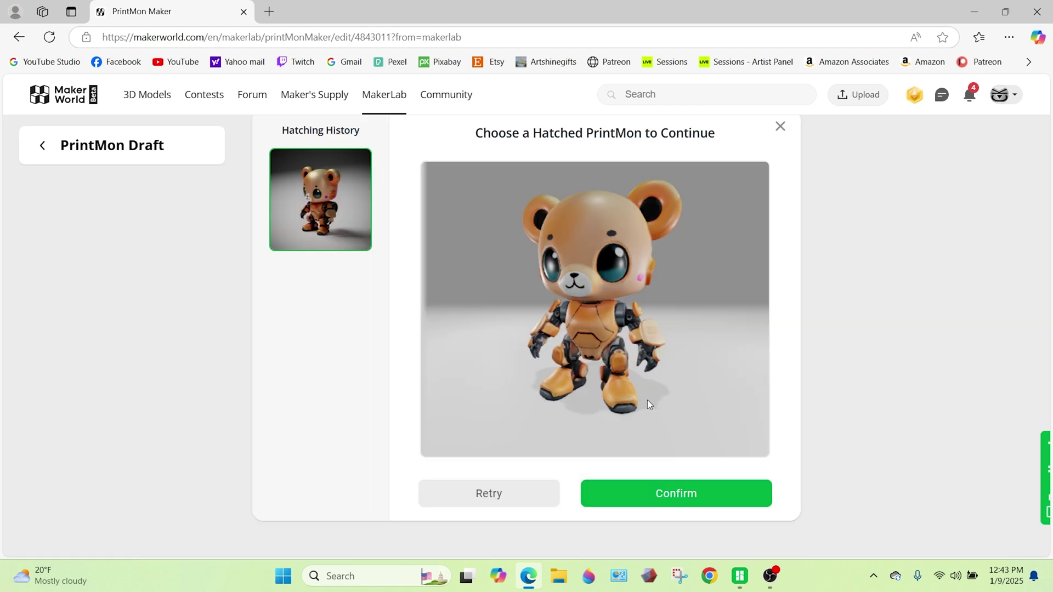
# Confirm the hatched robot bear to bring up the 10-credit cost prompt
pyautogui.click(689, 503)
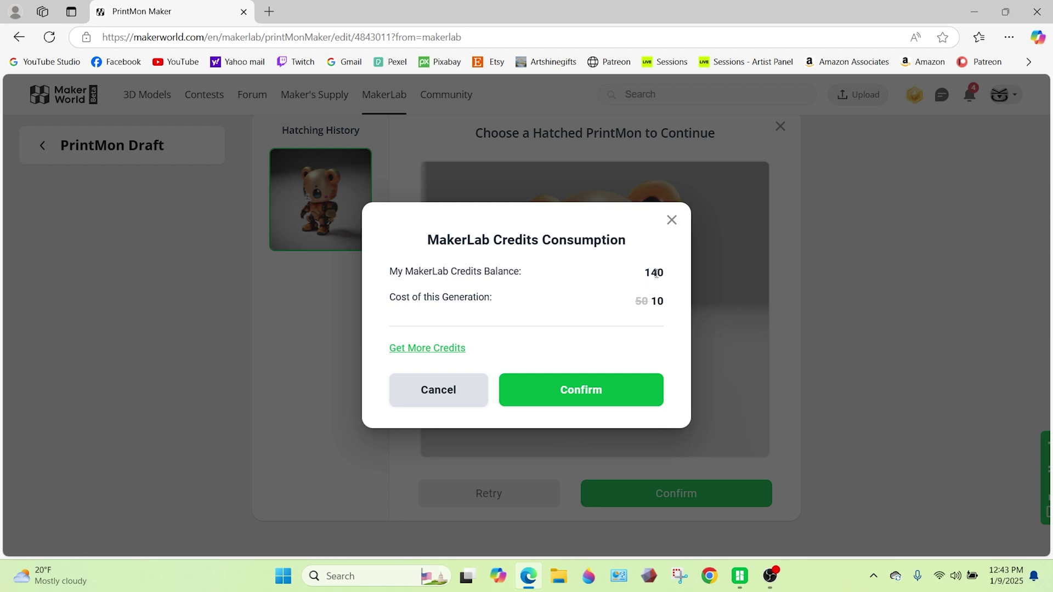
# Approve spending 10 credits so the bear opens in the editor with 4-colour mapping
pyautogui.click(583, 400)
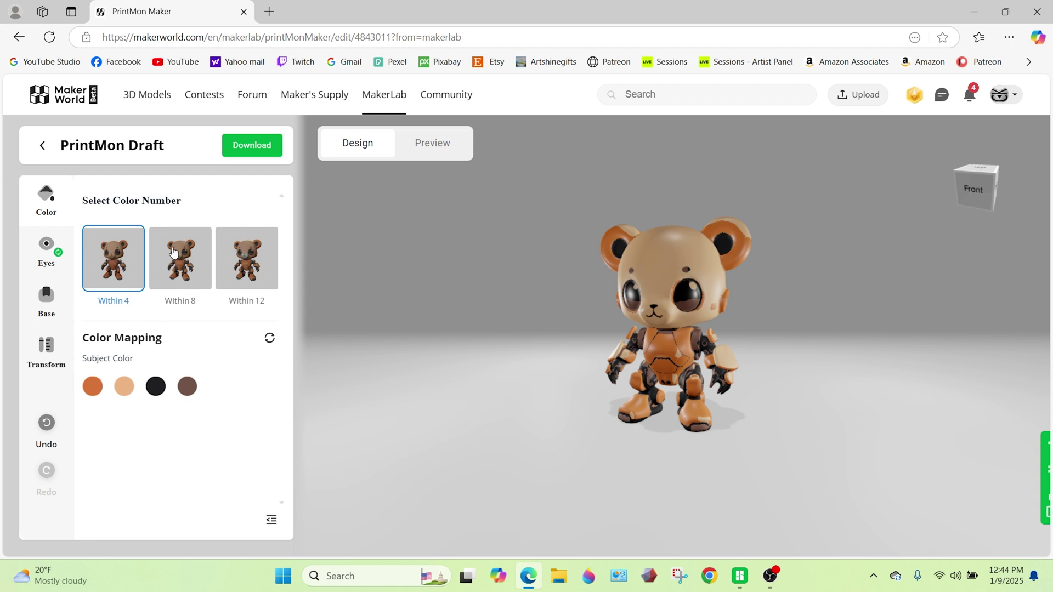
# Try template eyes then revert them, leave Add a Base off, and export the bear
pyautogui.click(46, 248)
pyautogui.click(271, 201)
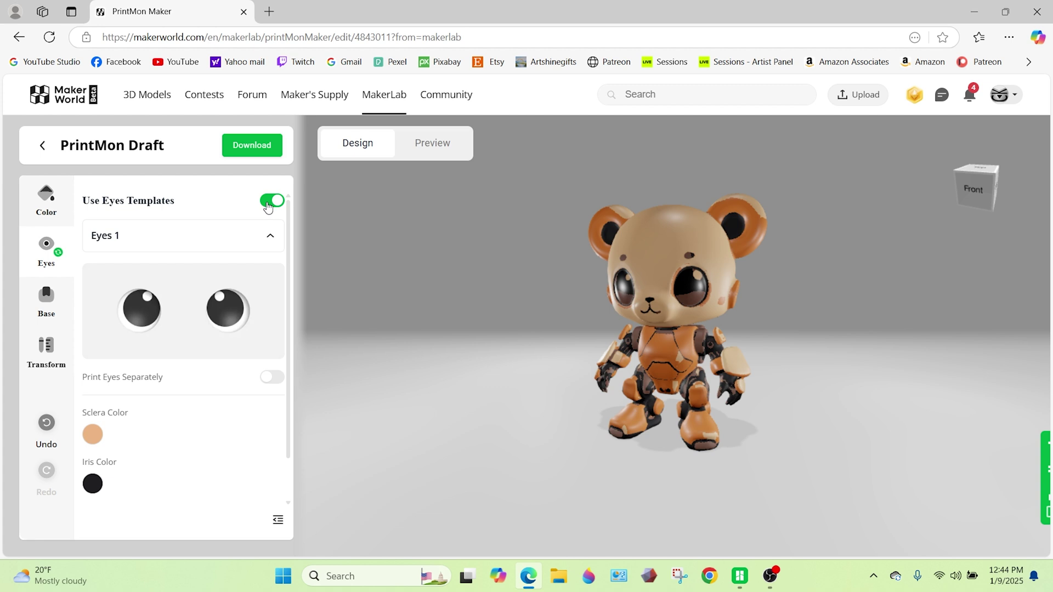
pyautogui.scroll(-2, 156, 380)
pyautogui.hotkey('ctrl', 'z')
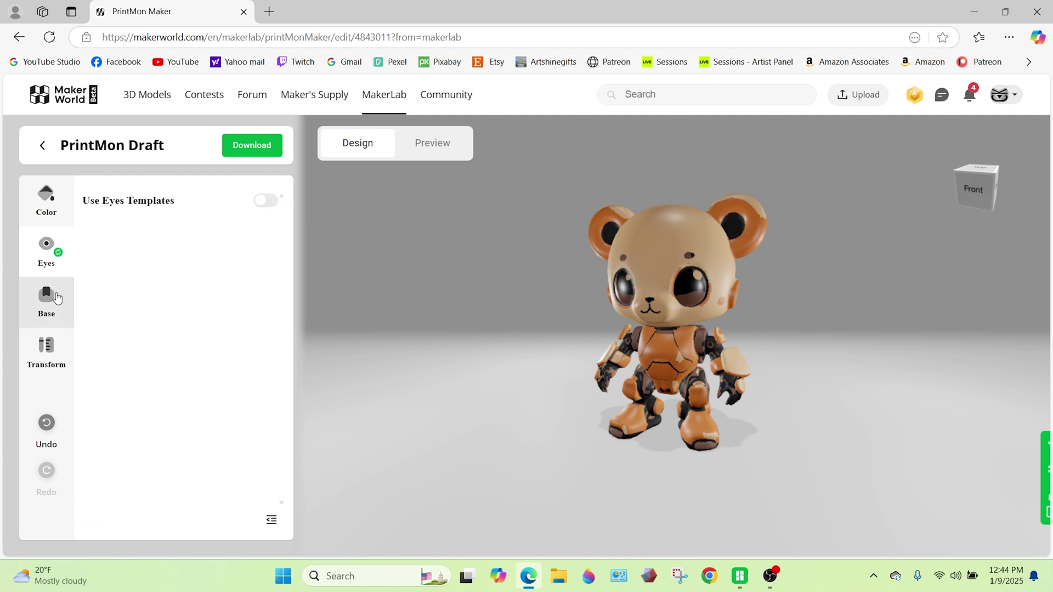
pyautogui.click(46, 296)
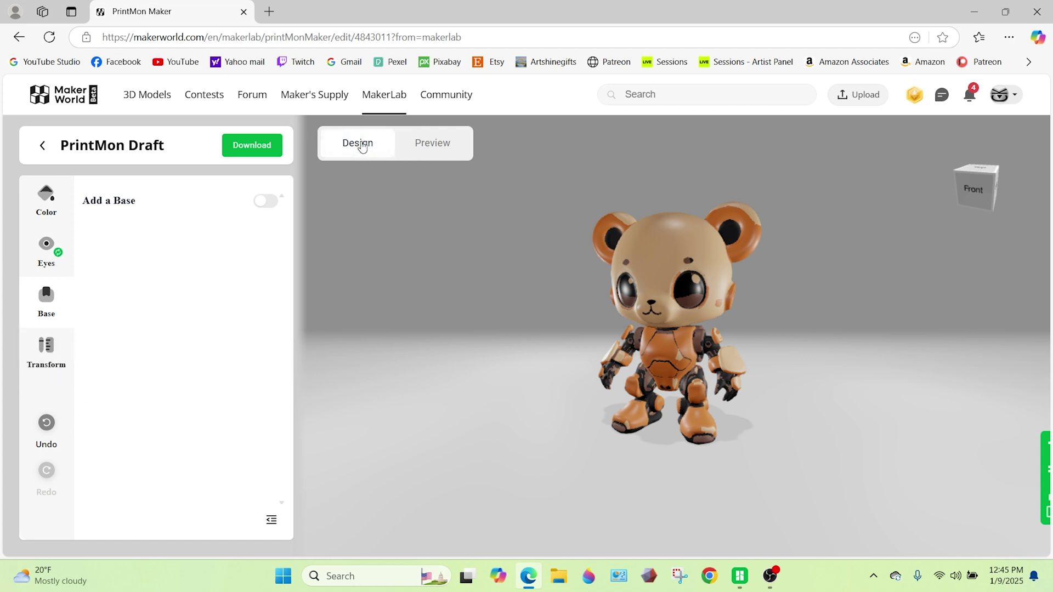
pyautogui.click(258, 146)
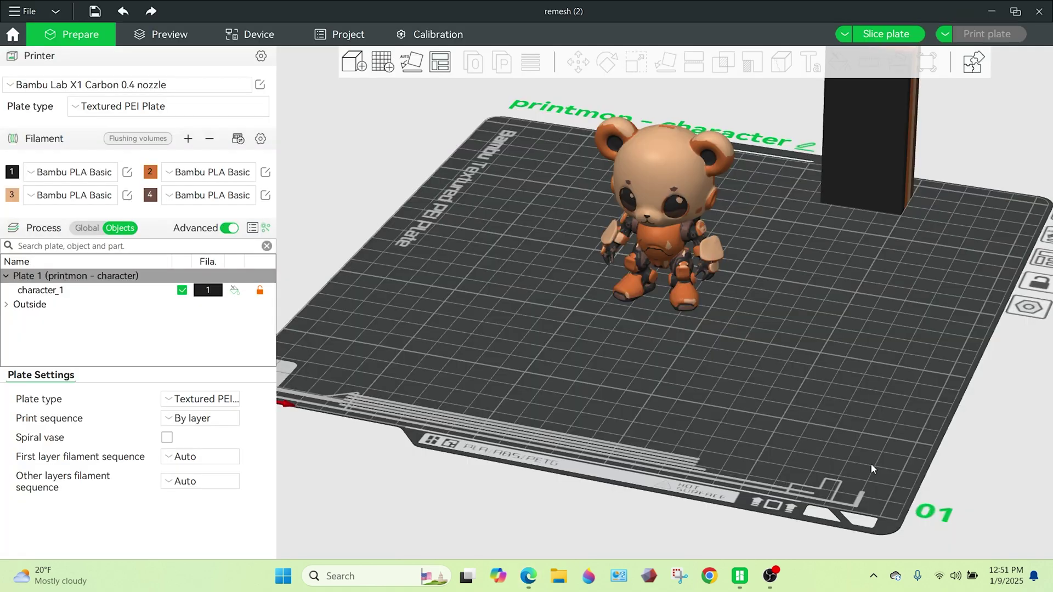
# Tilt the Bambu Studio plate view to inspect the imported robot bear
pyautogui.moveTo(871, 463); pyautogui.dragTo(596, 393)
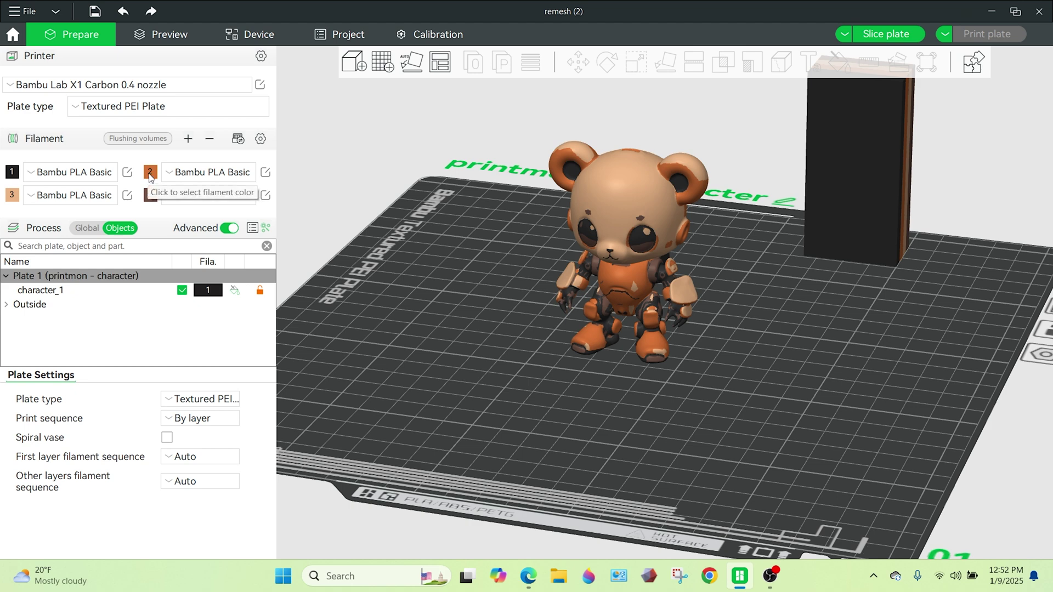
# Change filament 3 to a light peach colour
pyautogui.click(12, 196)
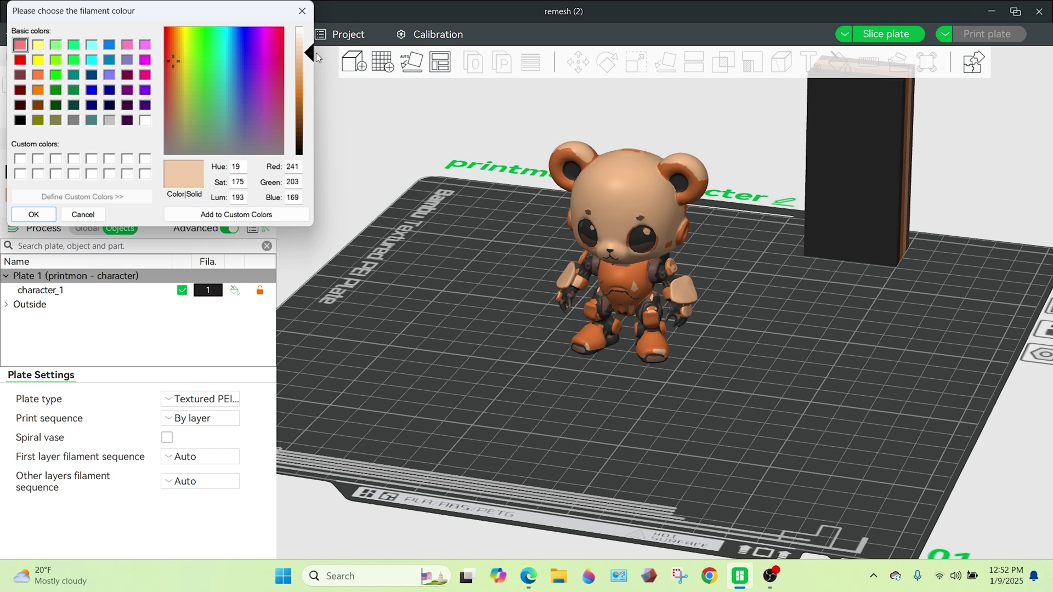
pyautogui.click(33, 214)
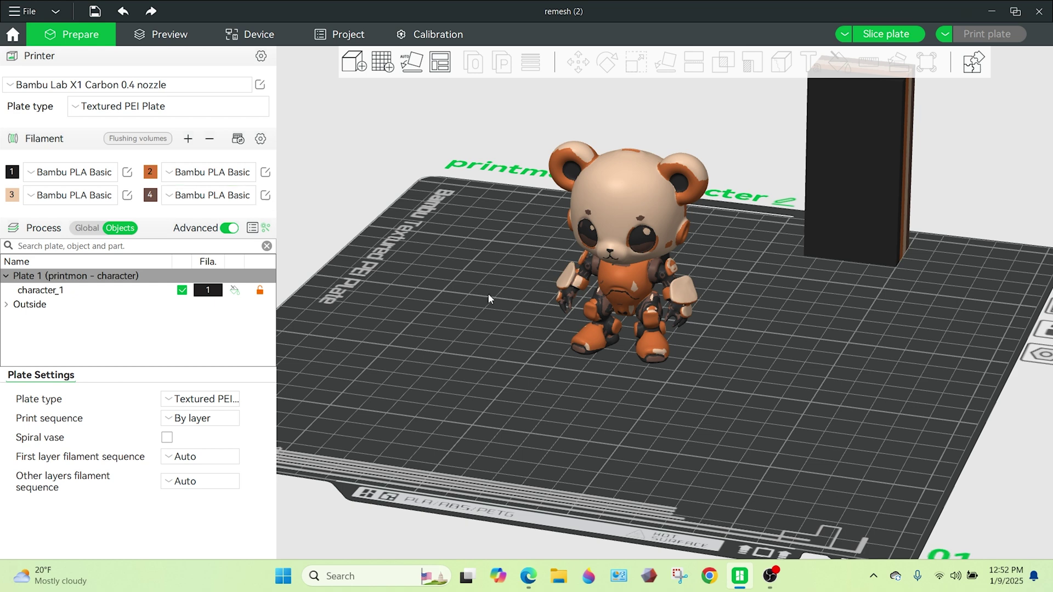
pyautogui.moveTo(490, 299); pyautogui.dragTo(296, 214)
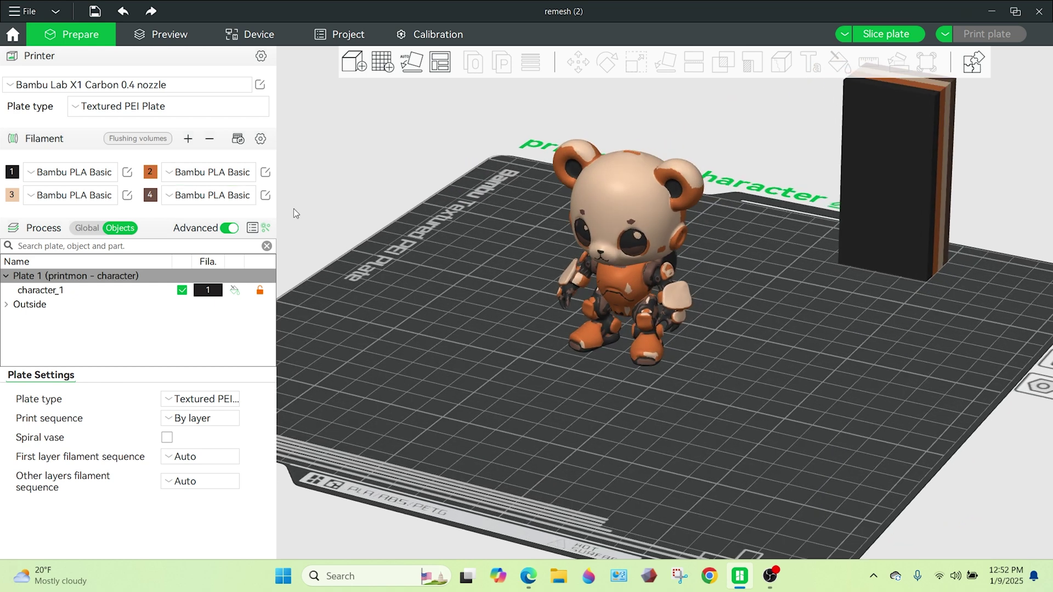
# Enable tree(auto) support in the robot bear object's own support settings
pyautogui.click(88, 229)
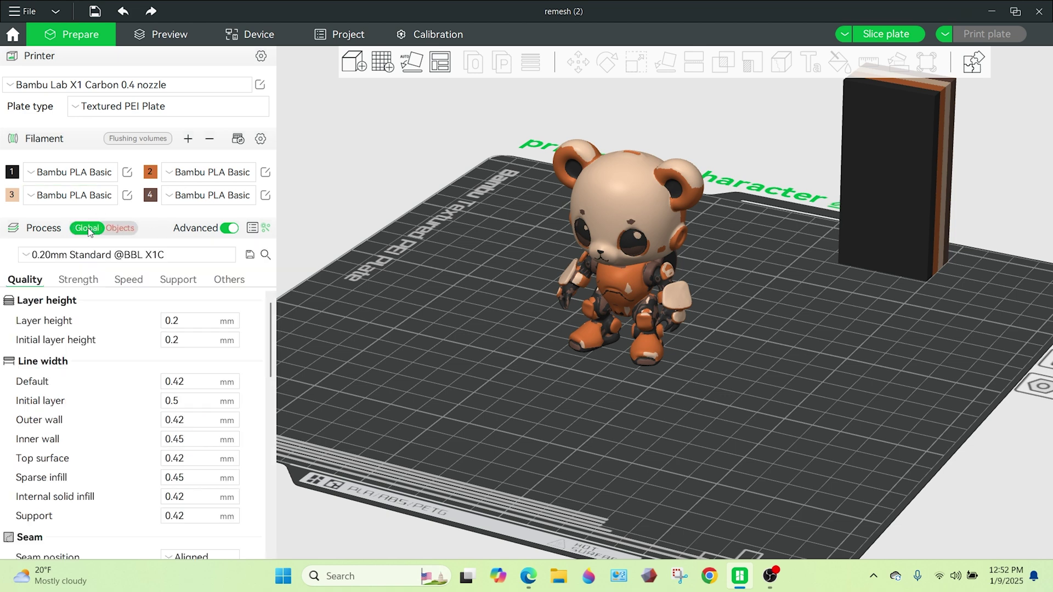
pyautogui.click(178, 280)
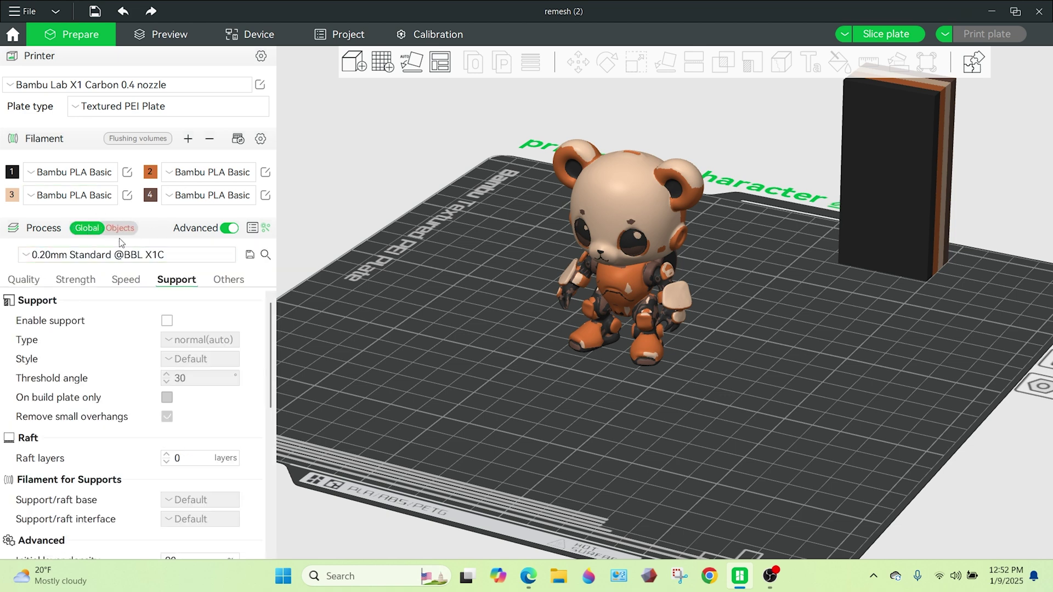
pyautogui.click(120, 228)
pyautogui.click(207, 375)
pyautogui.scroll(-2, 241, 401)
pyautogui.scroll(-1, 242, 400)
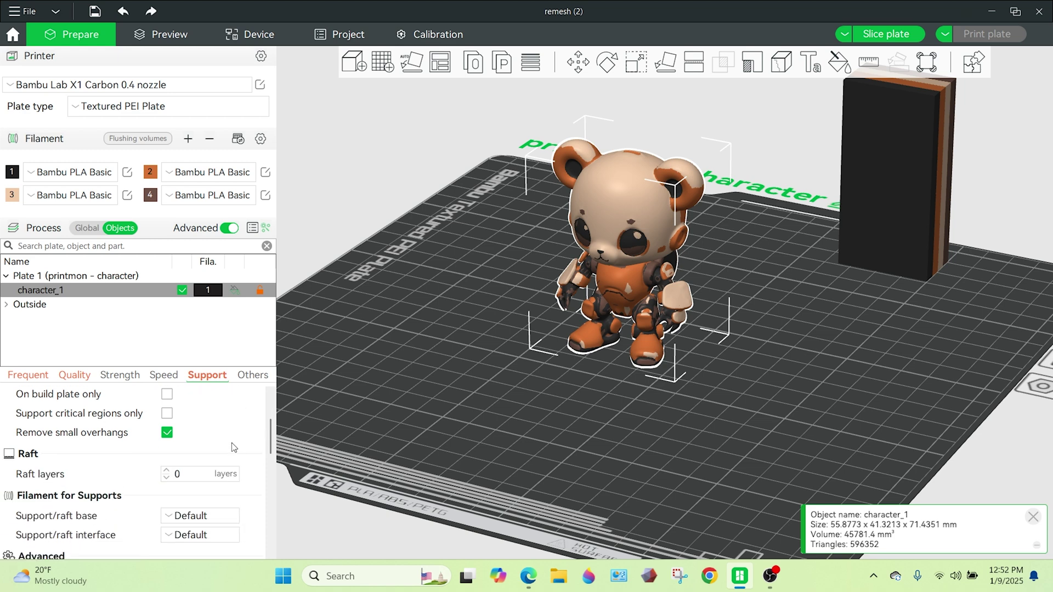
pyautogui.scroll(5, 241, 428)
pyautogui.scroll(2, 341, 368)
pyautogui.scroll(-3, 384, 313)
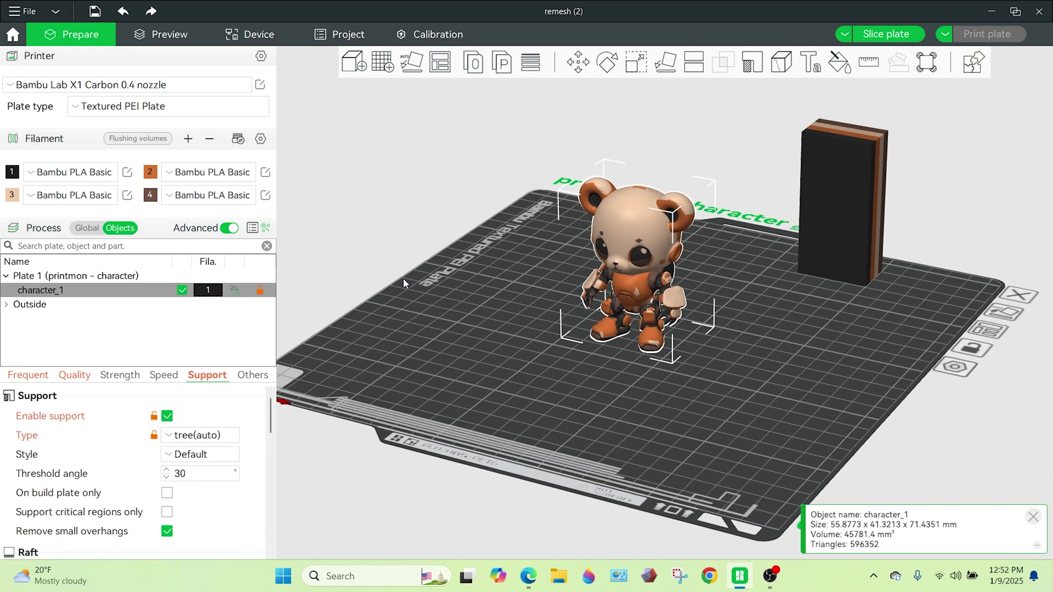
pyautogui.click(423, 247)
pyautogui.scroll(3, 544, 282)
pyautogui.scroll(2, 543, 282)
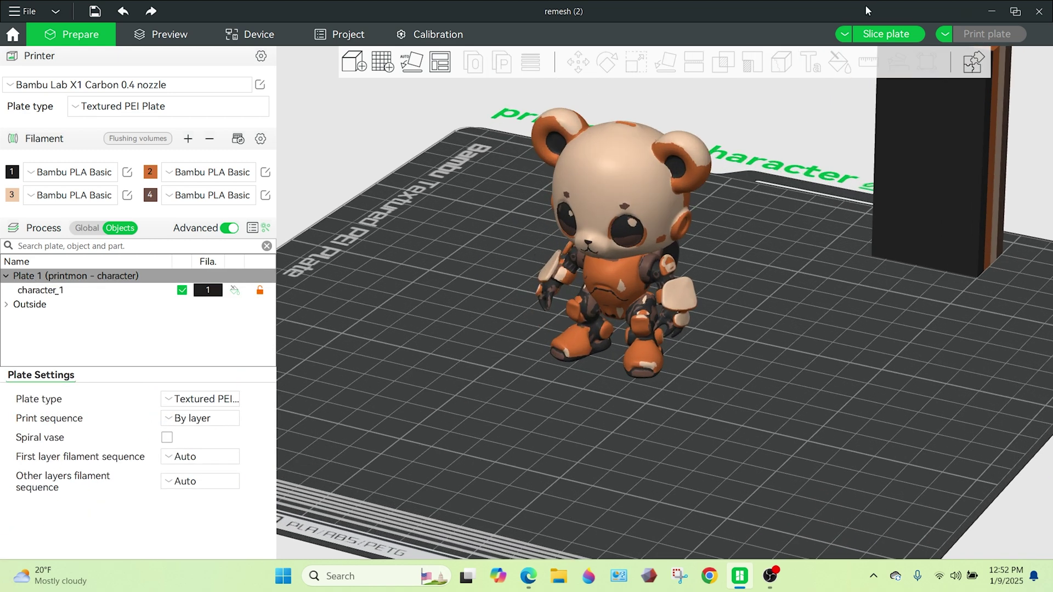
# Slice the plate and orbit the preview showing tree supports, 1d2h55m and 363.53 g
pyautogui.click(885, 34)
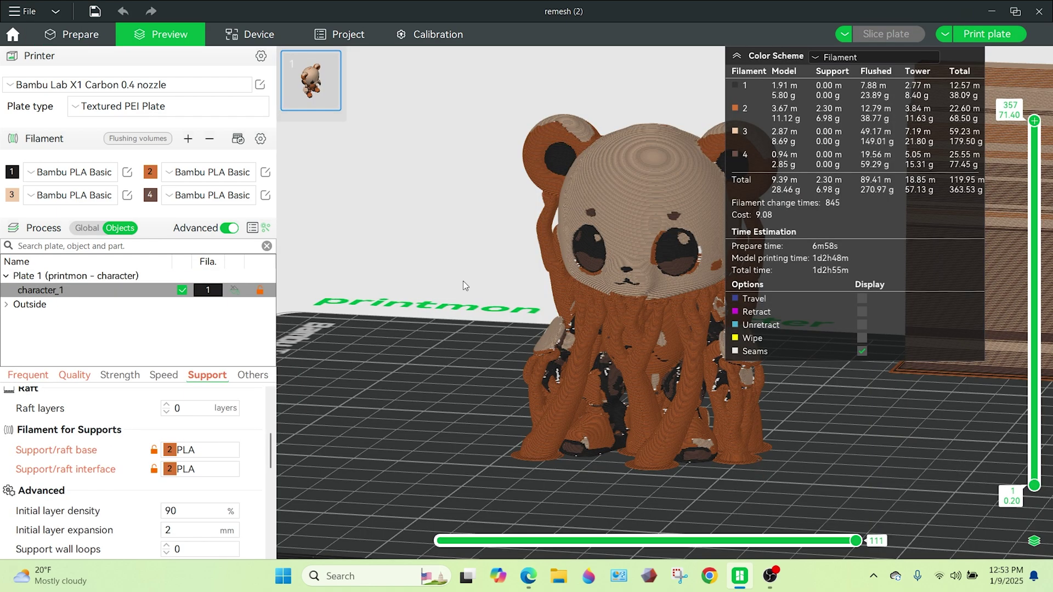
pyautogui.moveTo(473, 324); pyautogui.dragTo(362, 307)
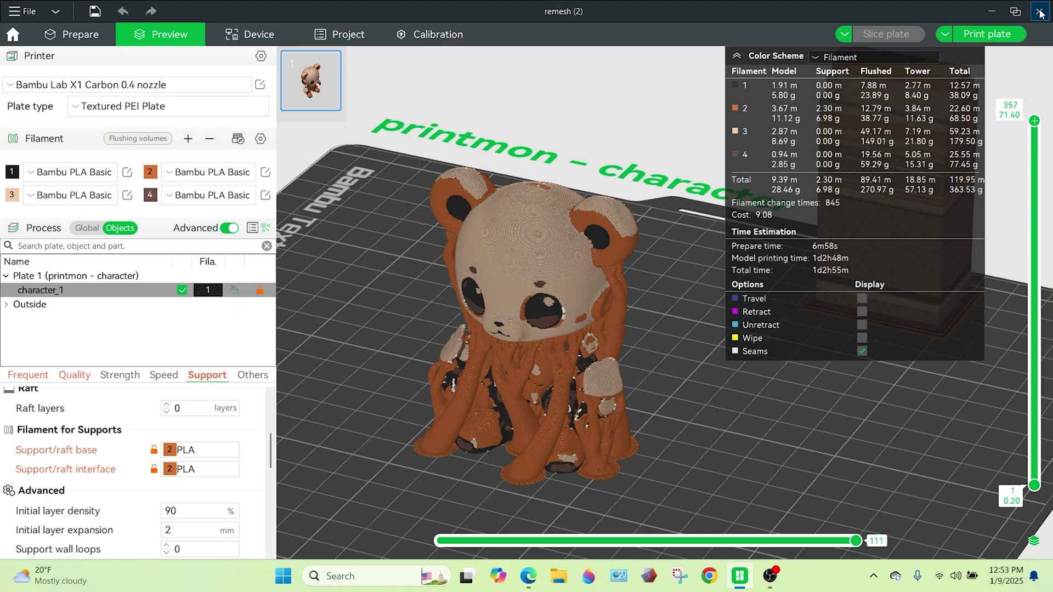